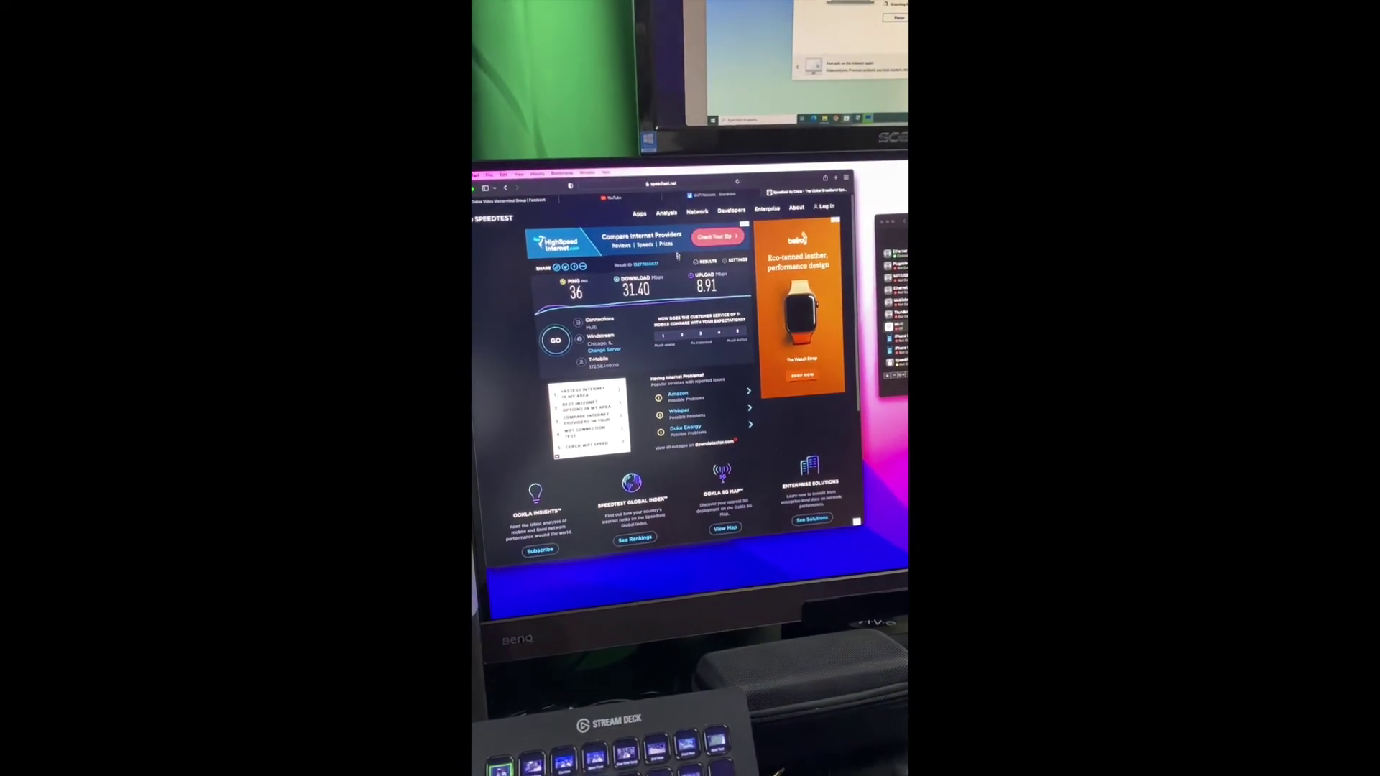
Return to the UniFi Network dashboard after the T-Mobile speed test of 31.40/8.91 Mbps.
{"action": "left_click", "coordinate": [701, 218]}
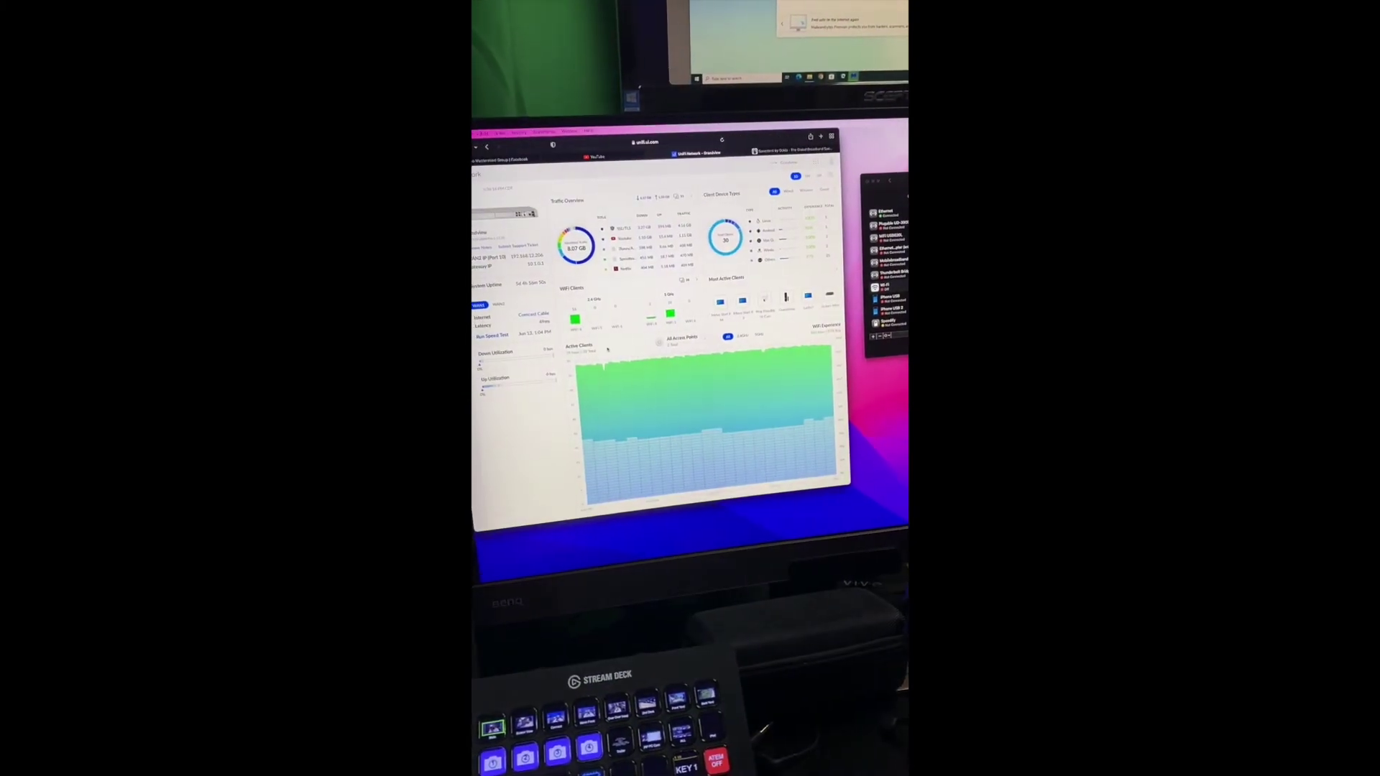